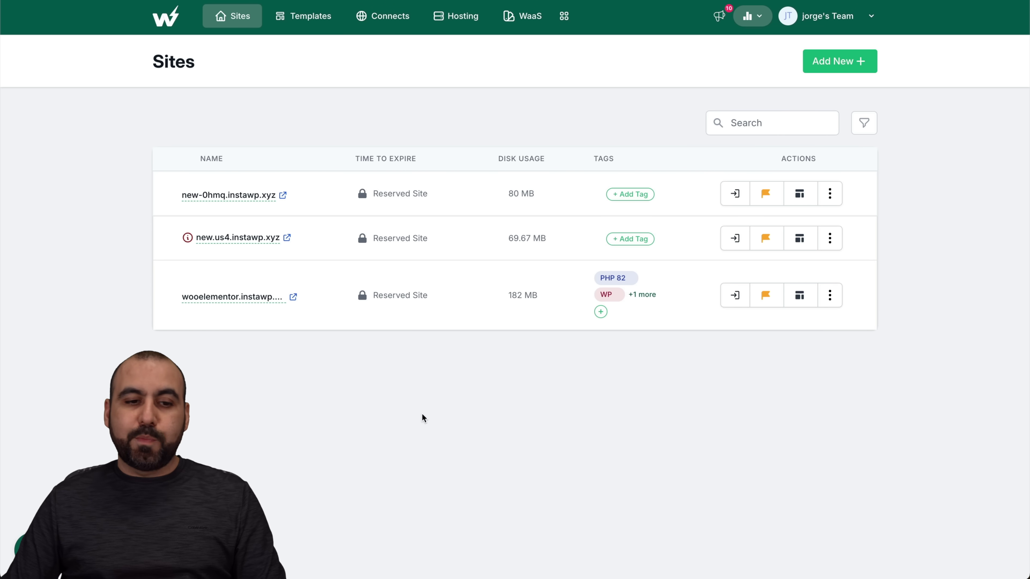
Open the new-site dialog from the Add New button on the Sites page
mouse_move(164, 241)
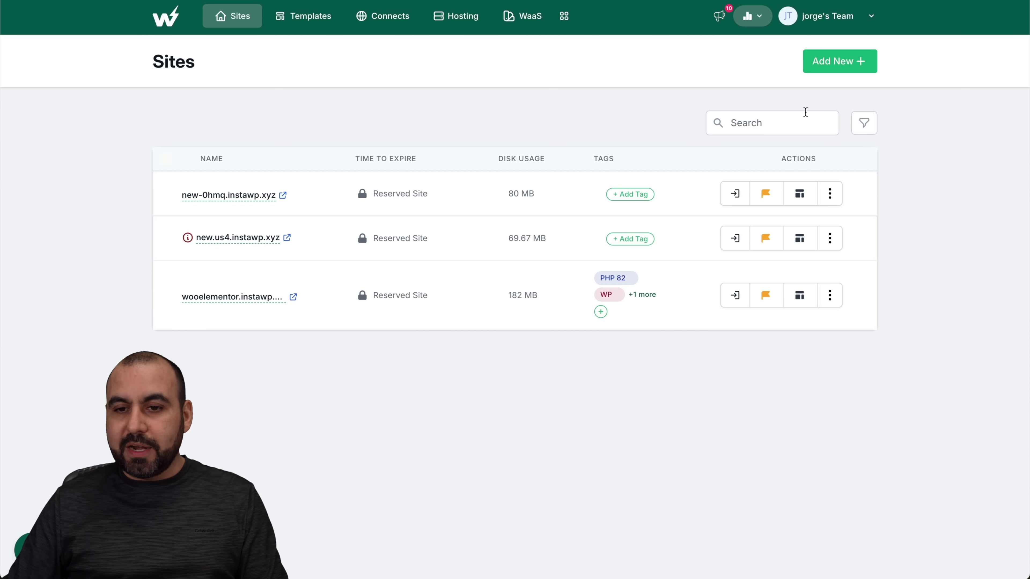
click(839, 64)
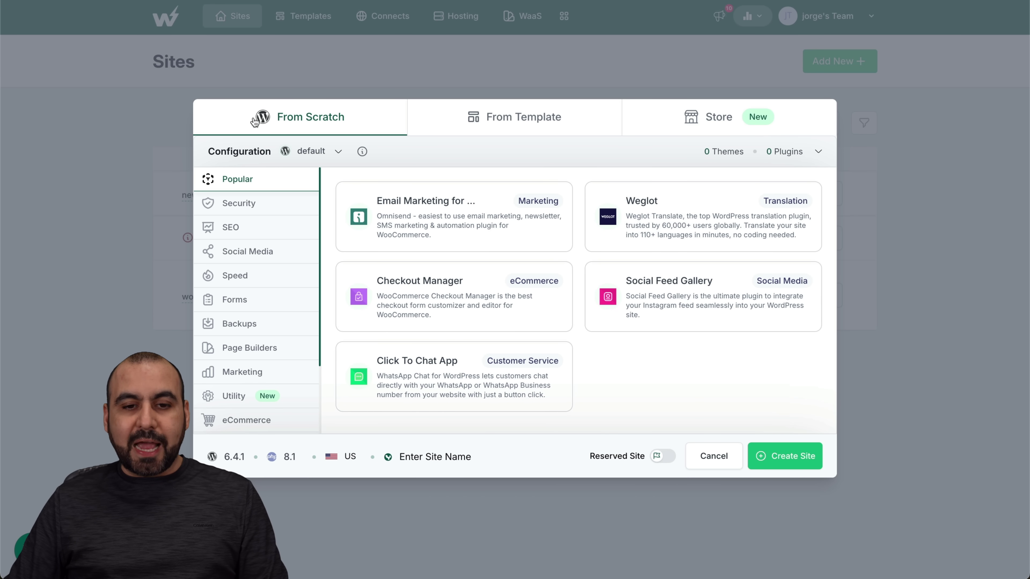
Check From Template, then create a from-scratch site named TESTEST22222
click(522, 129)
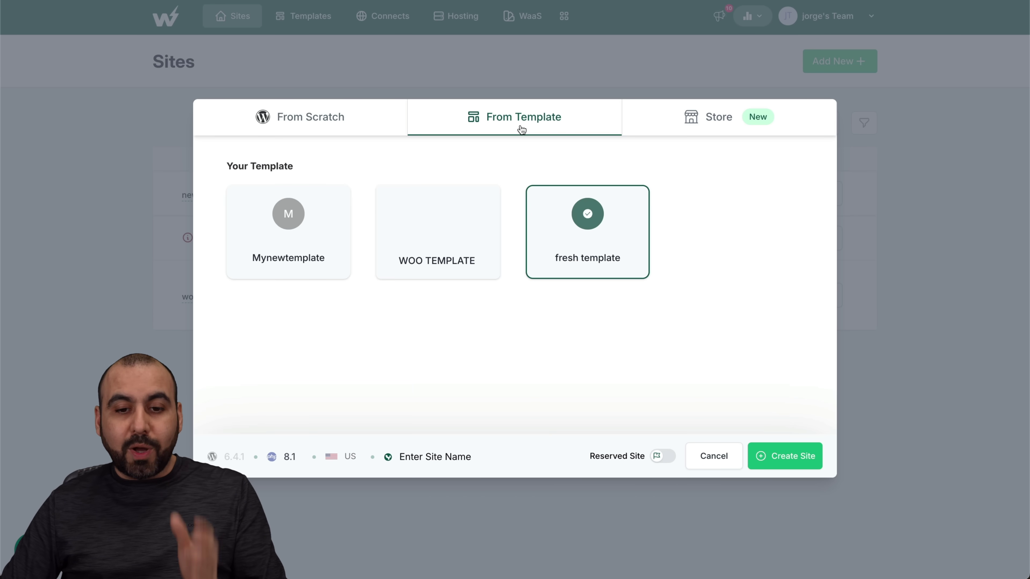
click(349, 120)
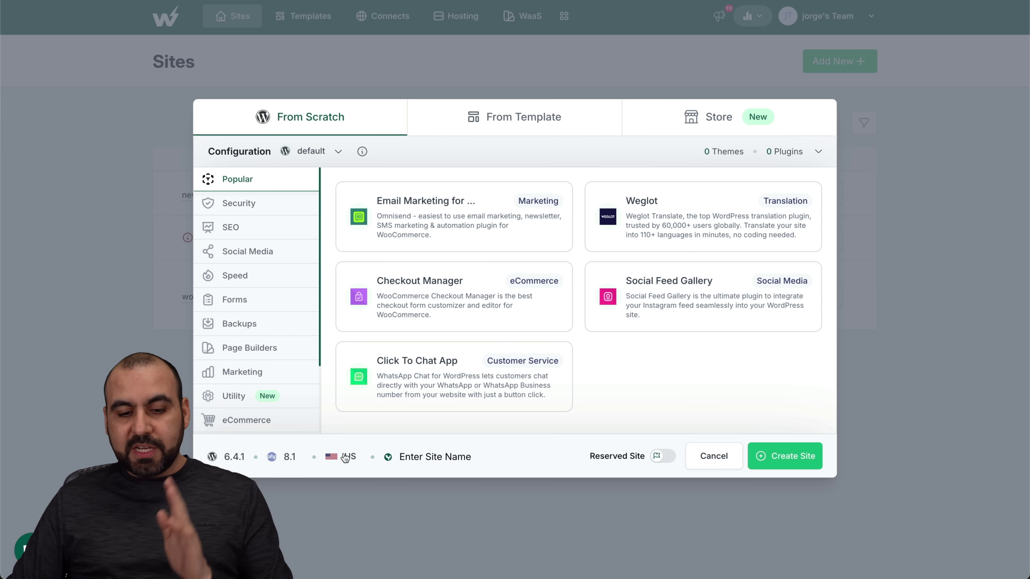
click(426, 455)
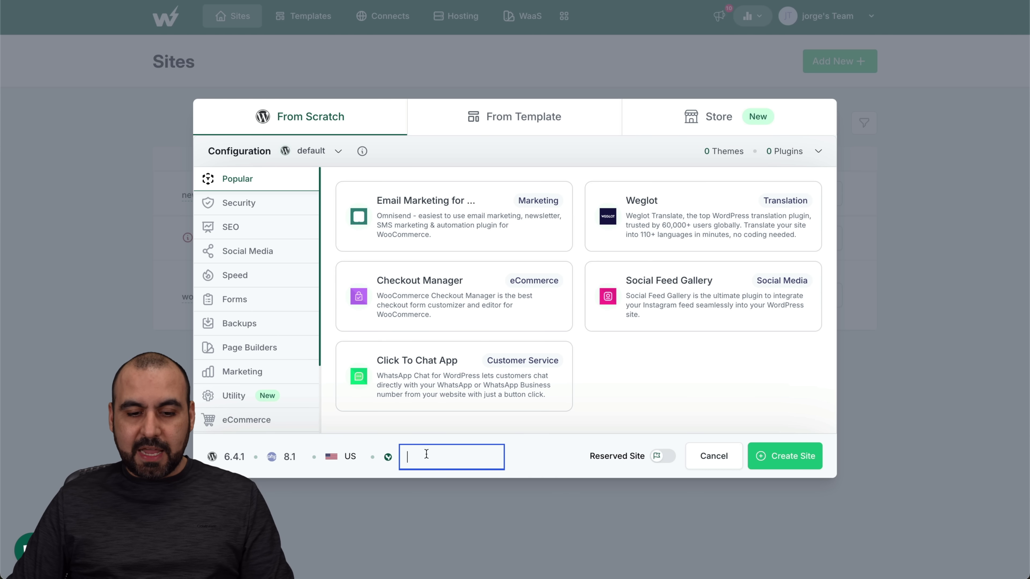
text(TESTEST22222)
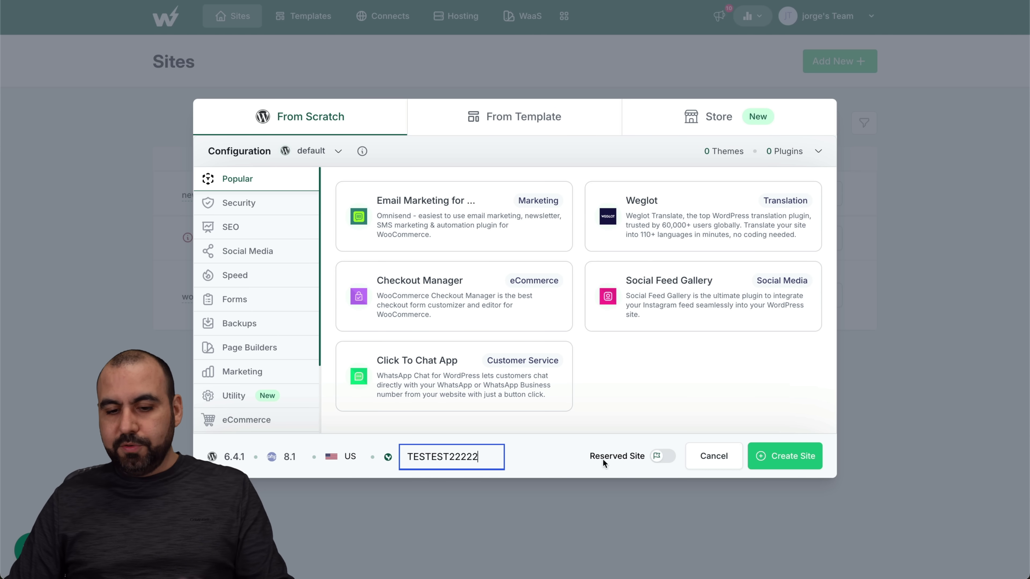
click(781, 460)
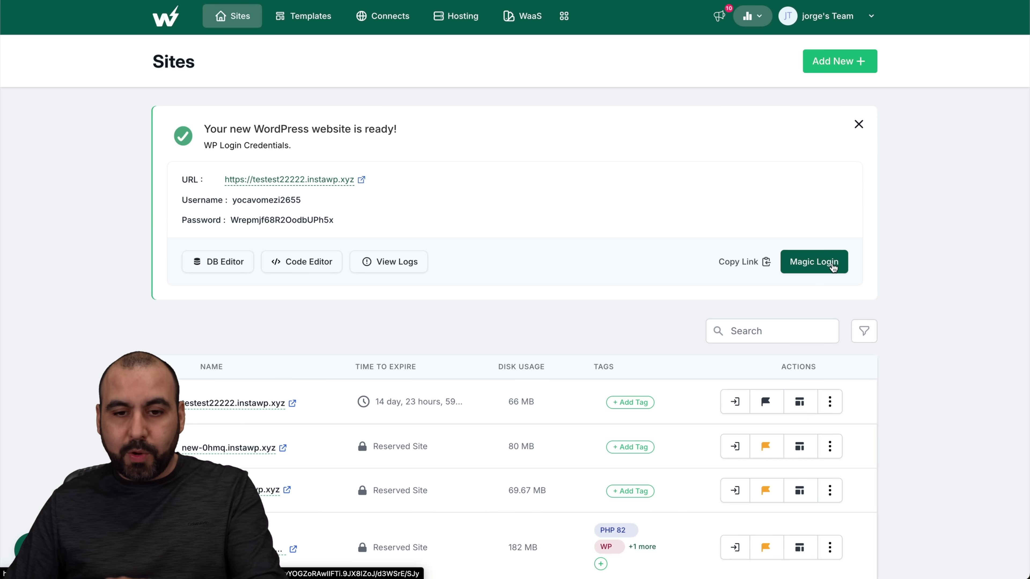
Scroll the Sites list to see testest22222.instawp.xyz above the three reserved sites
scroll(526, 237, down, 2)
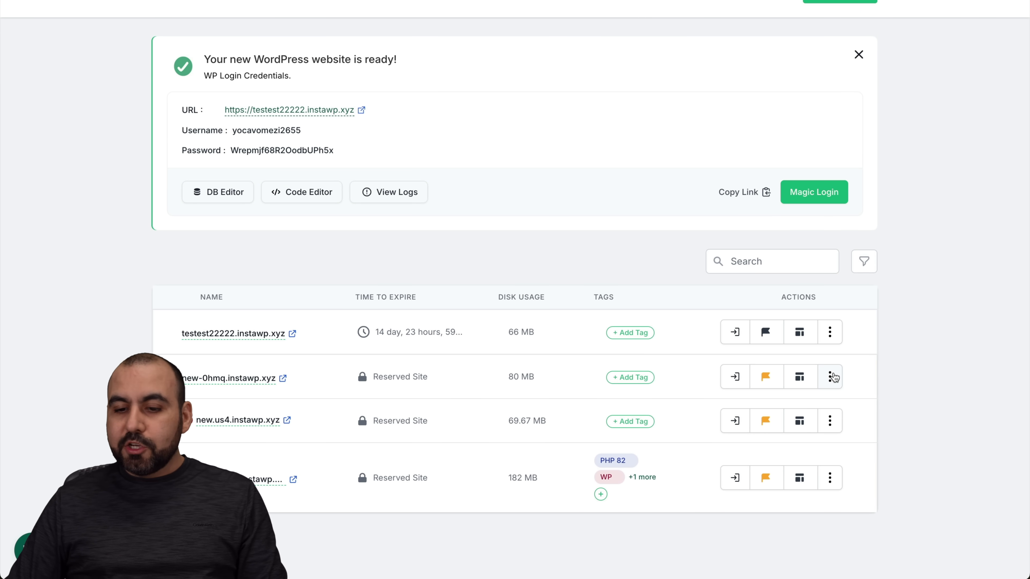
Review the new-0hmq site's saved versions, then open the testest22222 row's actions menu
click(831, 377)
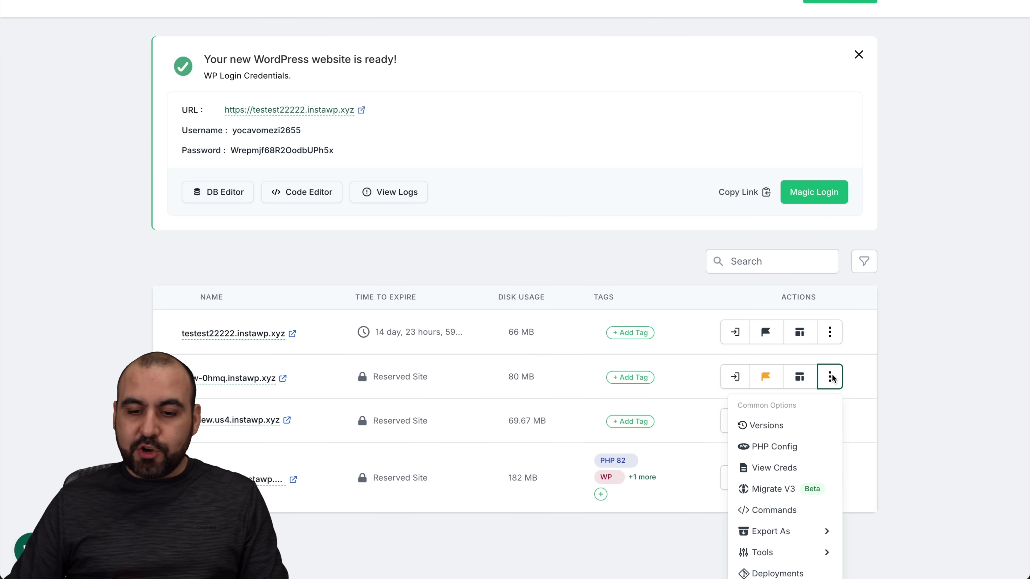
scroll(831, 378, down, 3)
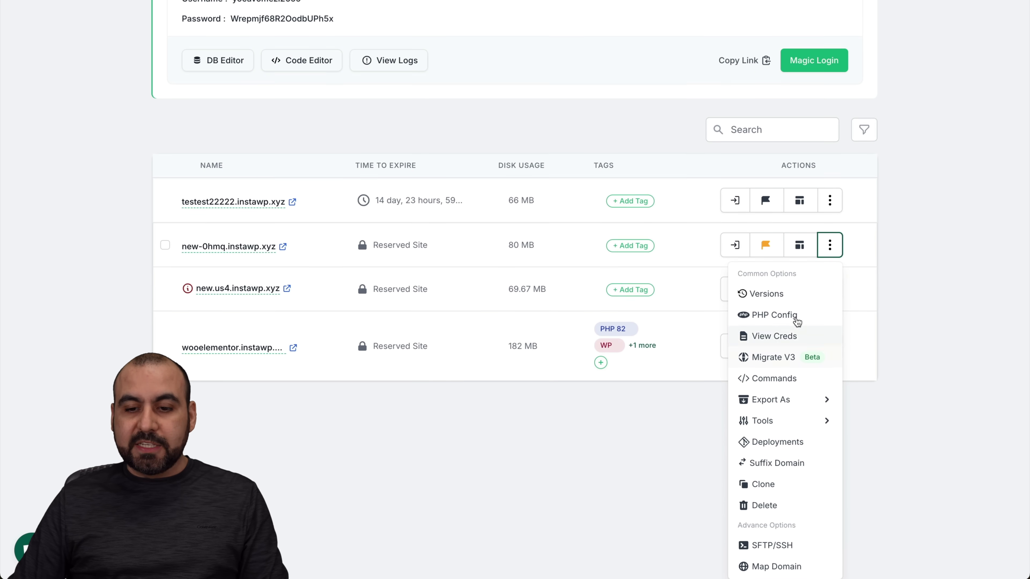
click(790, 296)
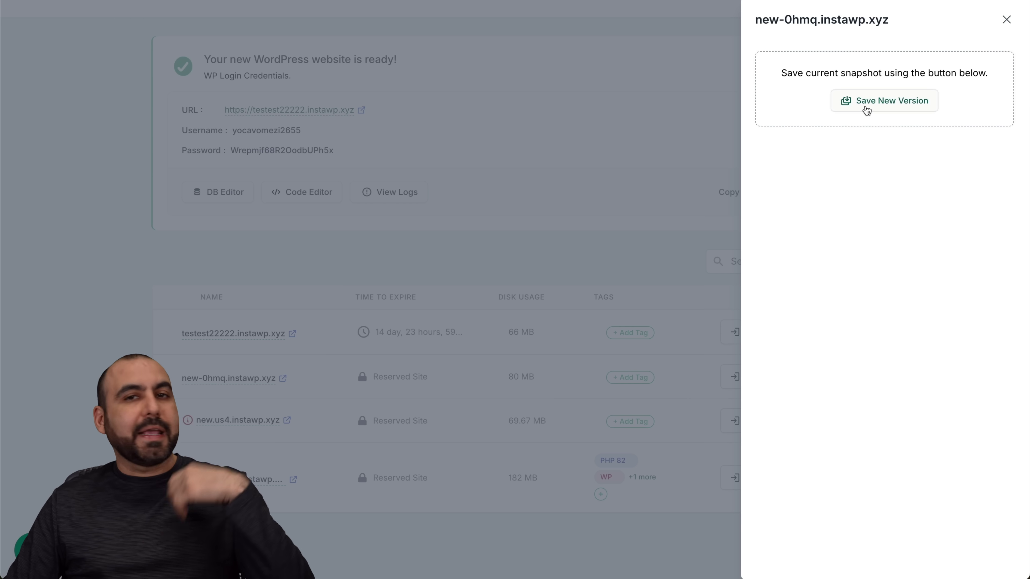
click(1006, 19)
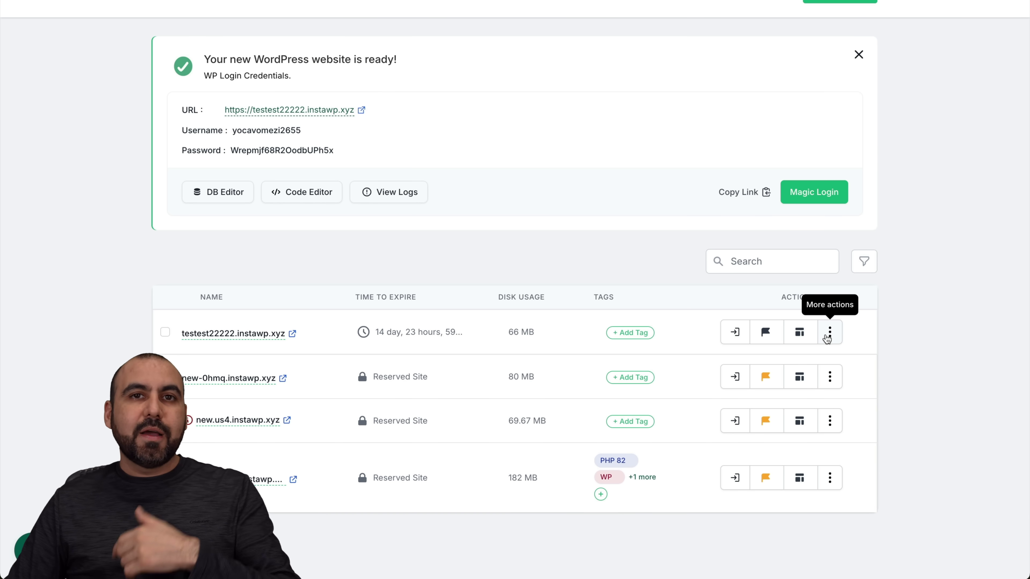
click(829, 332)
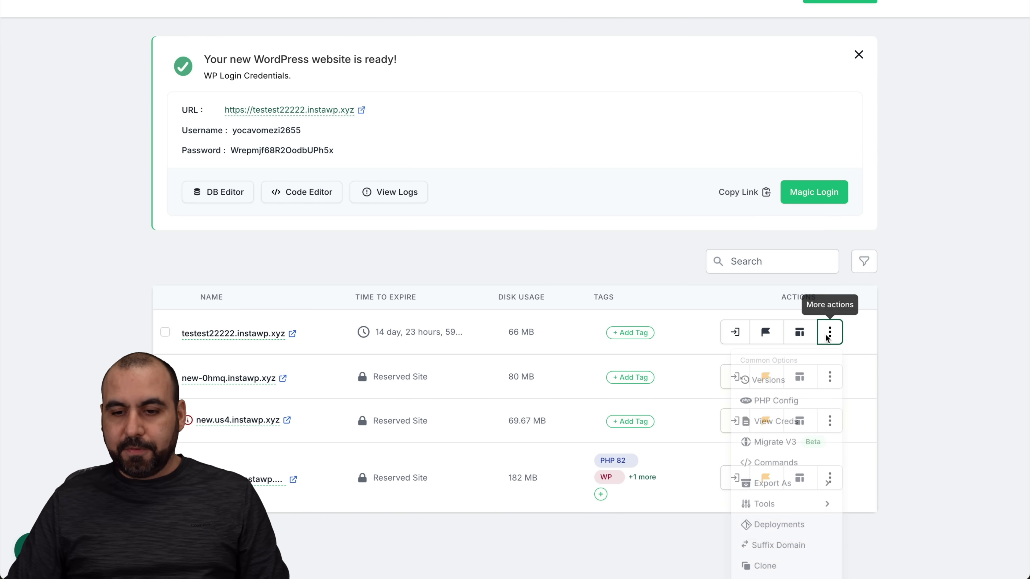
scroll(791, 365, down, 2)
Change testest22222's PHP version to 8.3 in PHP Config and go back to Sites
click(789, 320)
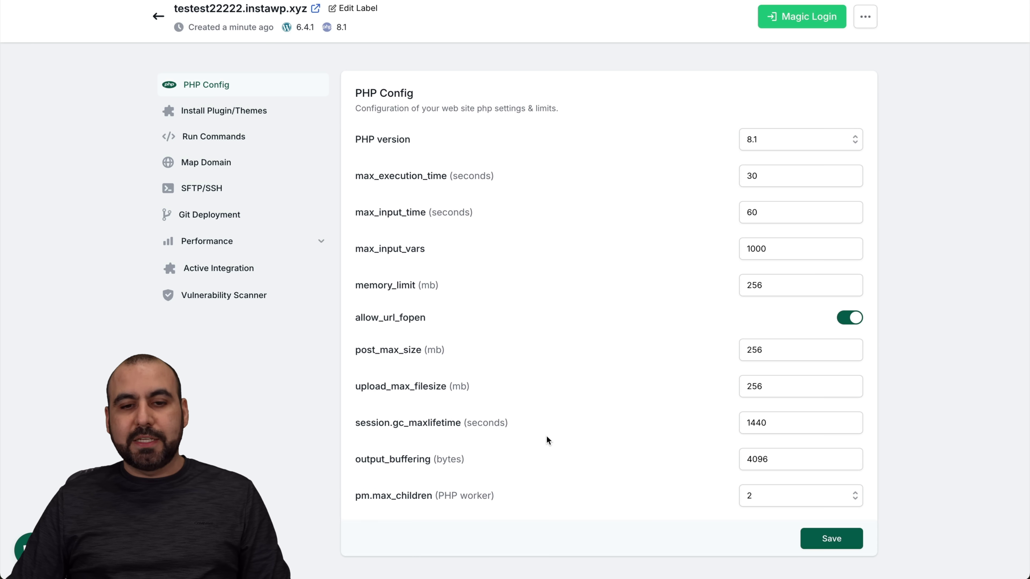
click(789, 145)
click(779, 166)
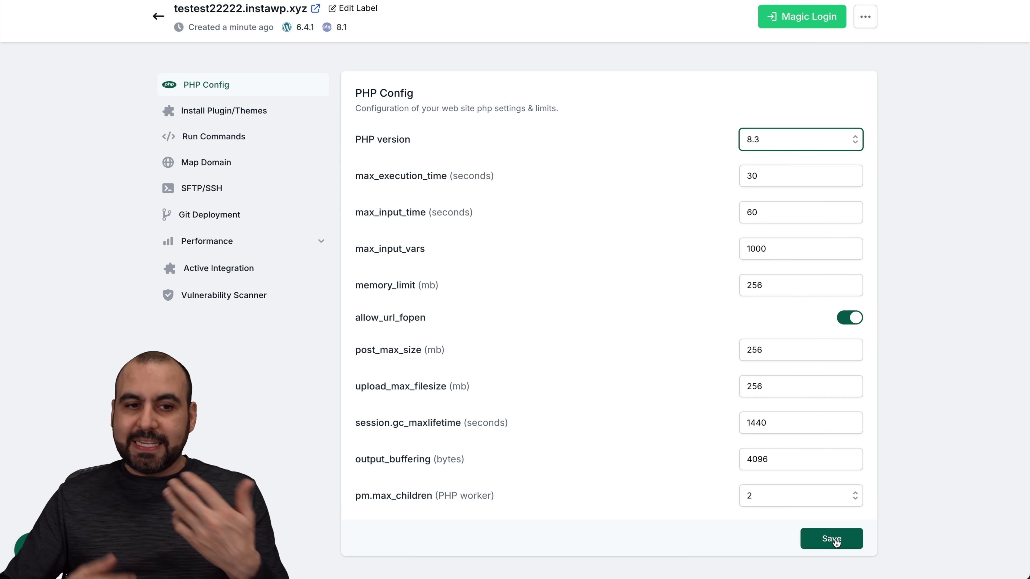
click(158, 17)
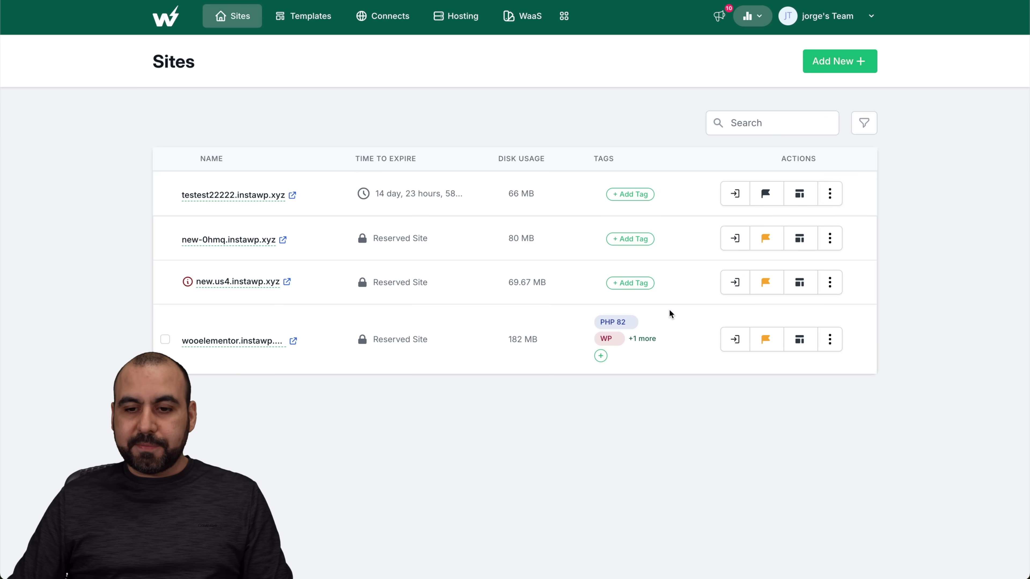
click(831, 199)
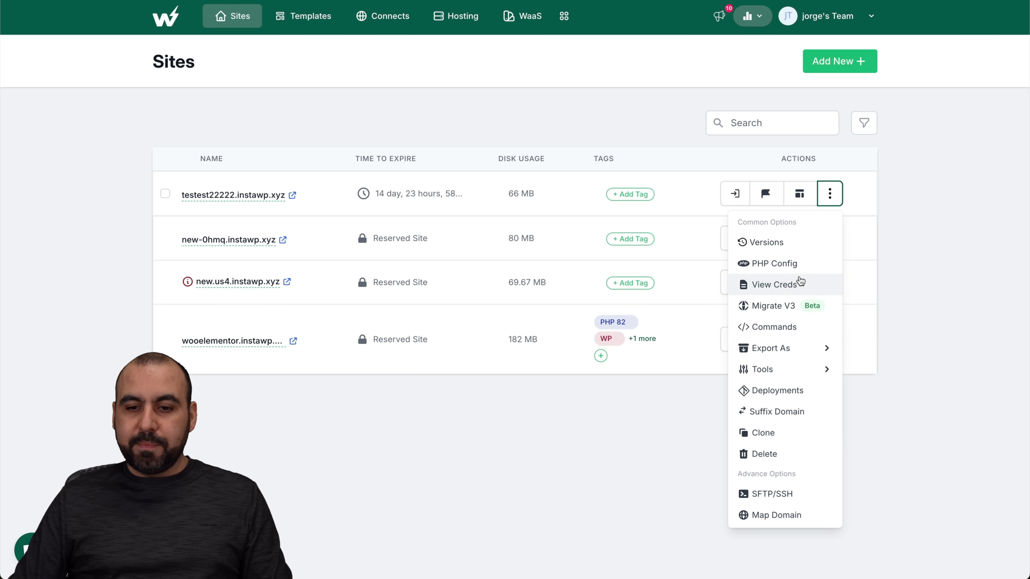
click(800, 283)
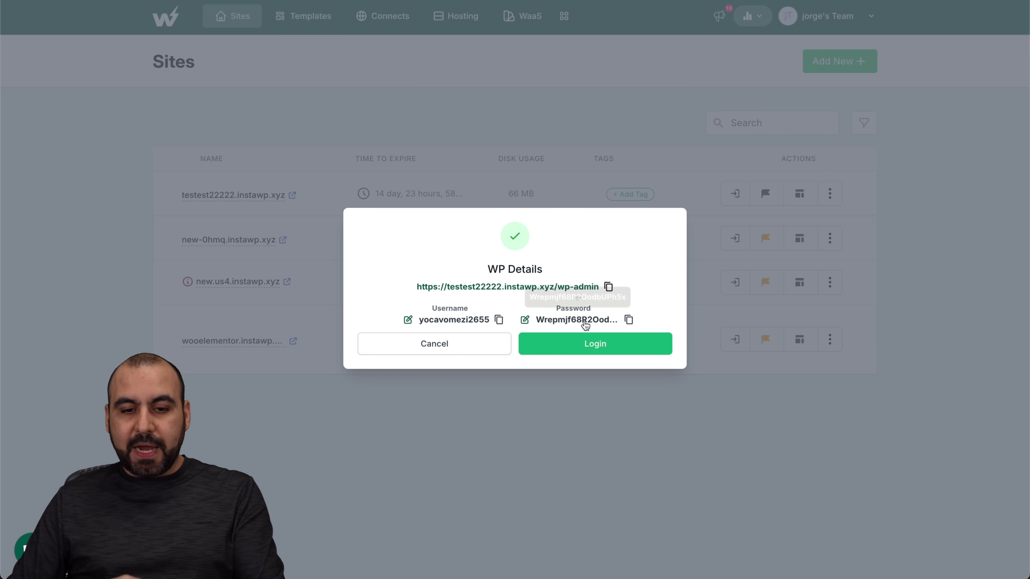
click(588, 388)
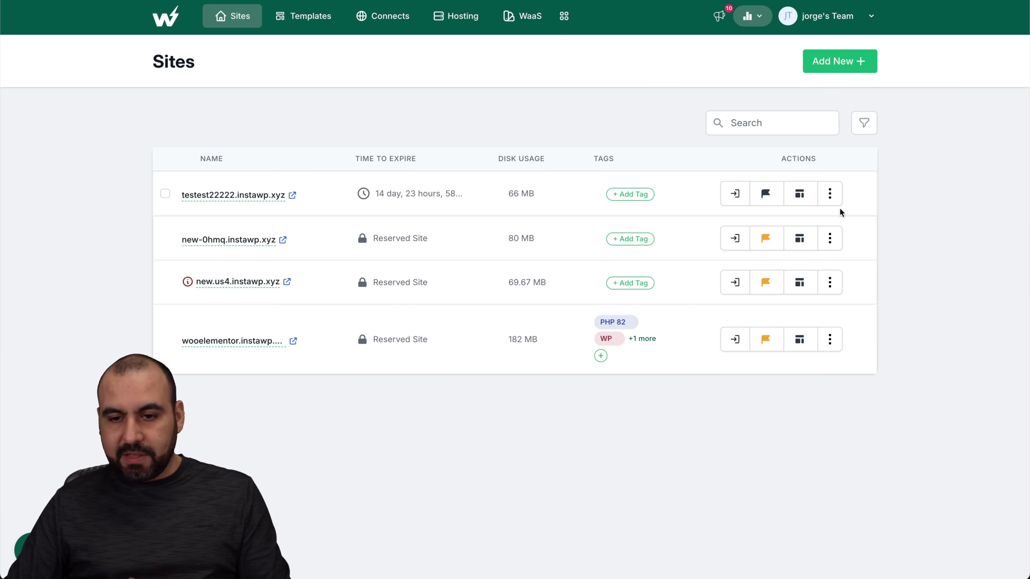
click(830, 193)
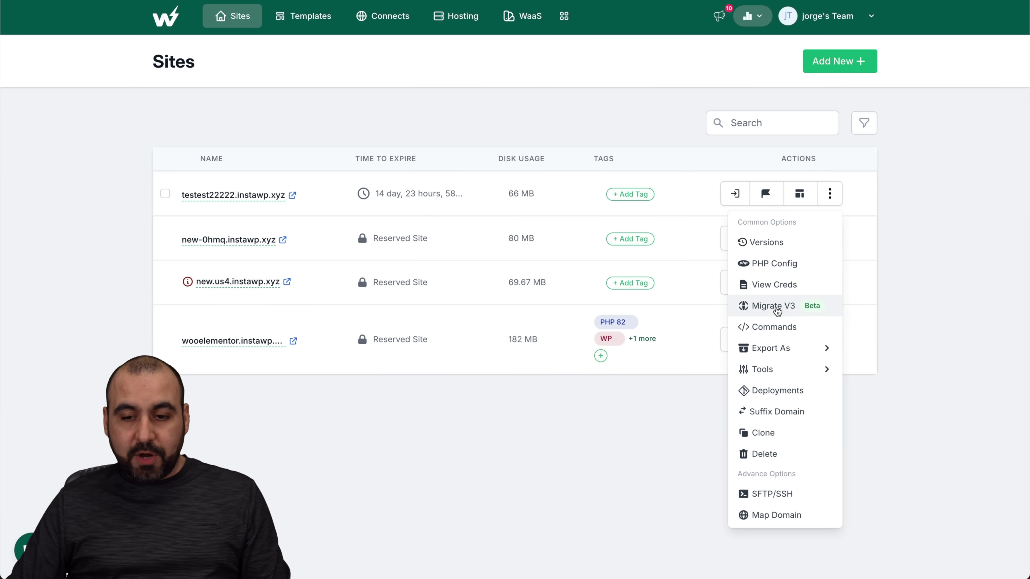
click(775, 306)
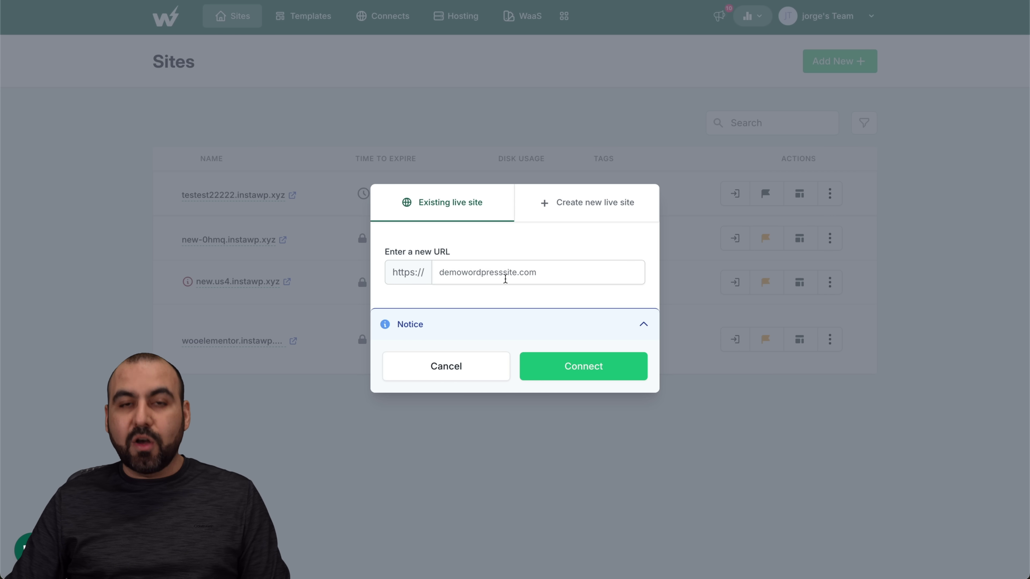
click(445, 367)
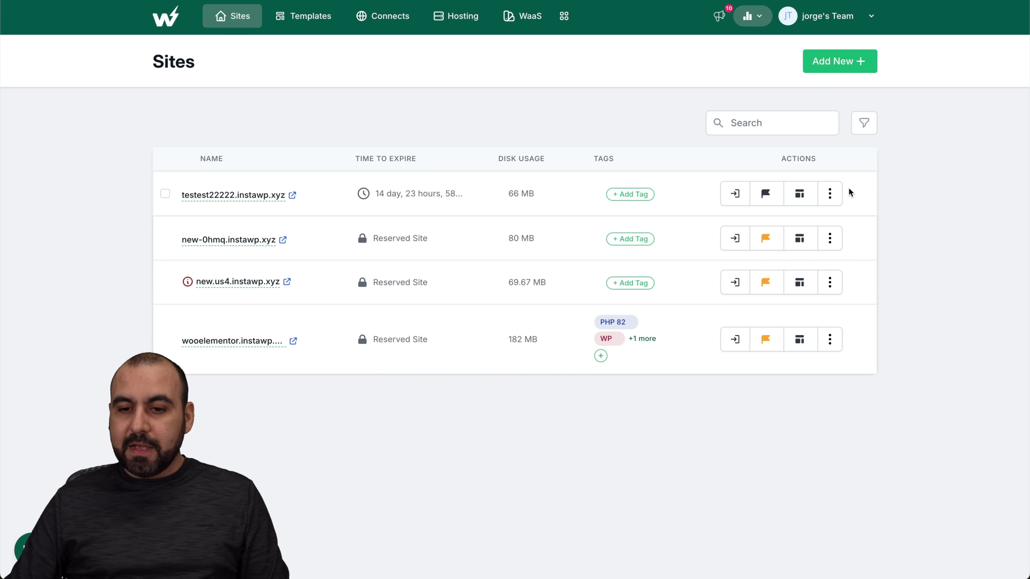
Look at testest22222's WP-CLI Commands page, then bring up its Export As and Tools menus
click(830, 194)
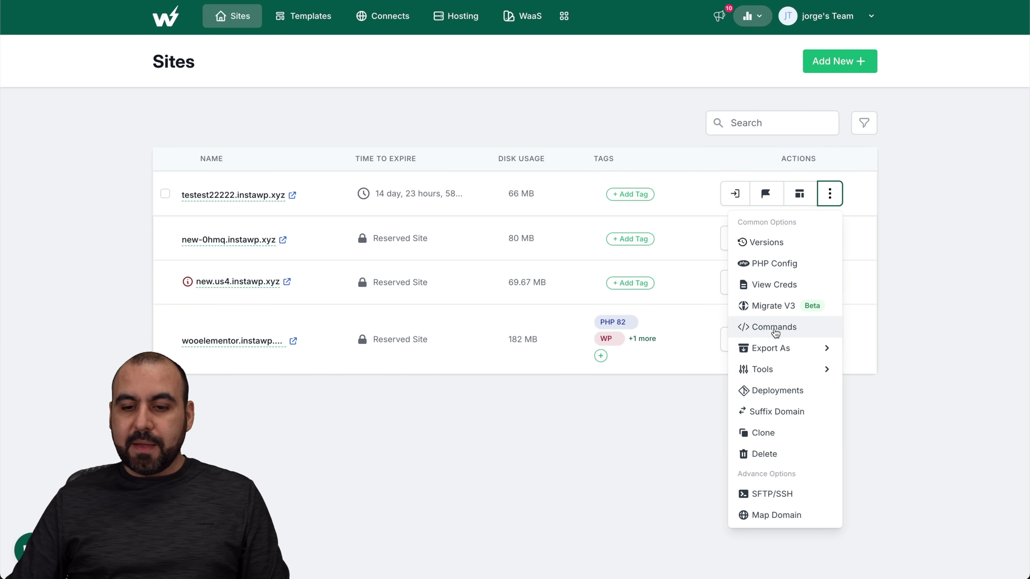
click(774, 327)
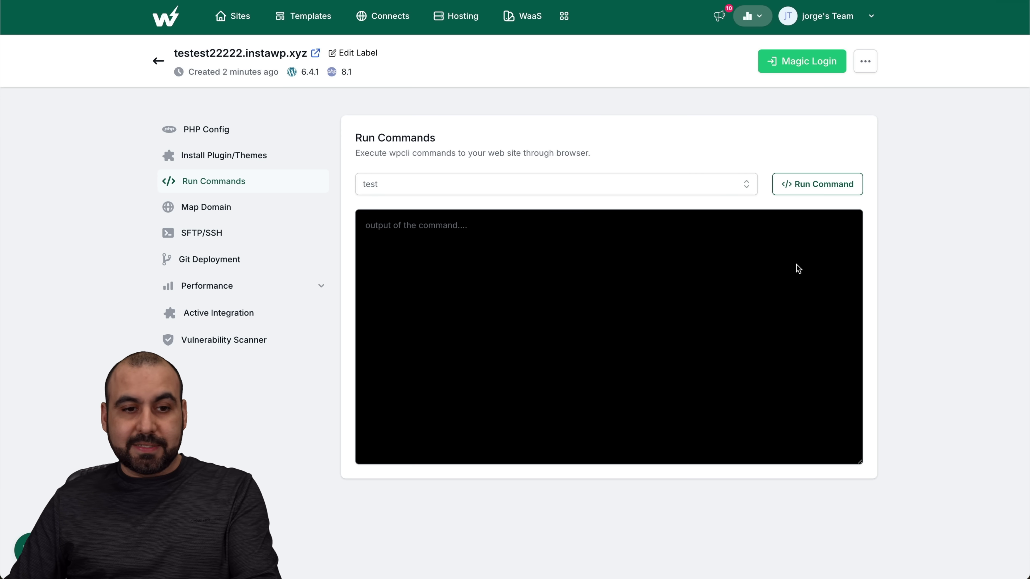
click(157, 61)
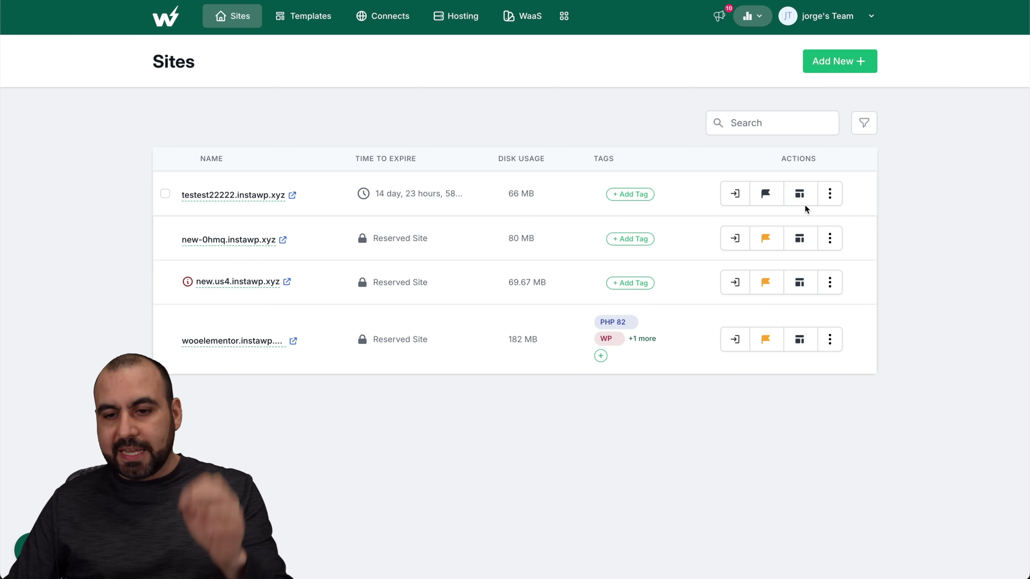
click(829, 198)
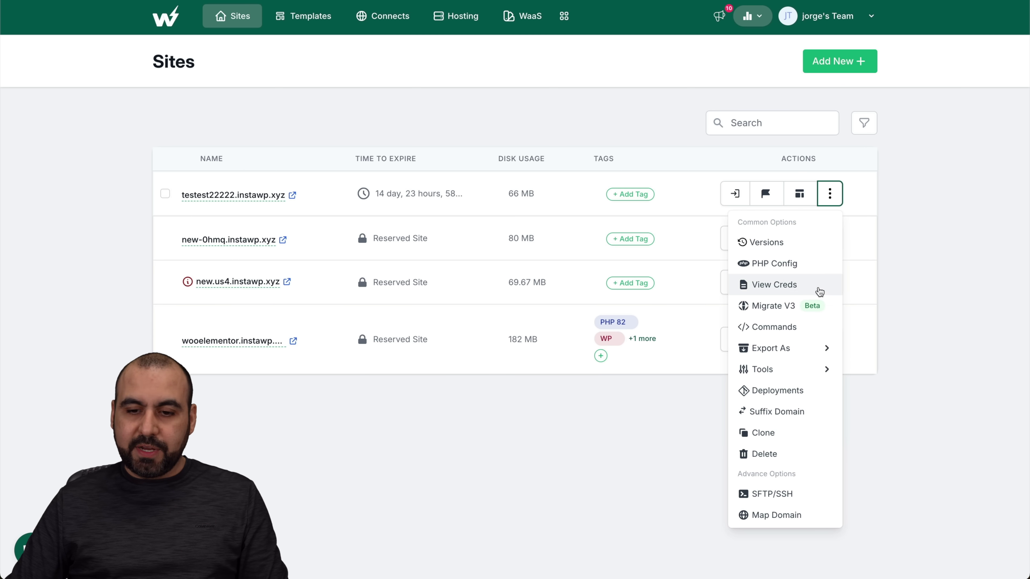
mouse_move(797, 357)
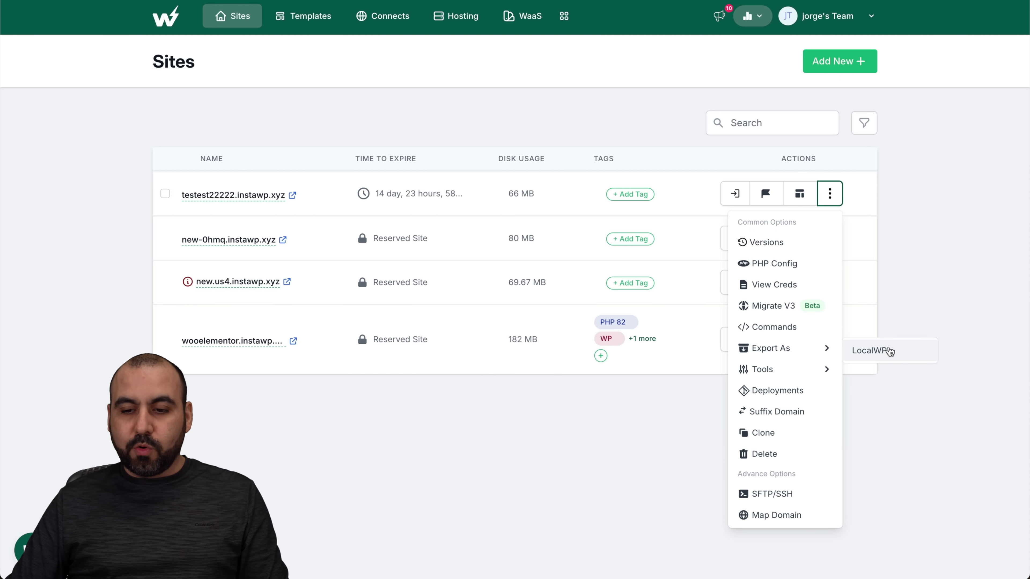
mouse_move(816, 375)
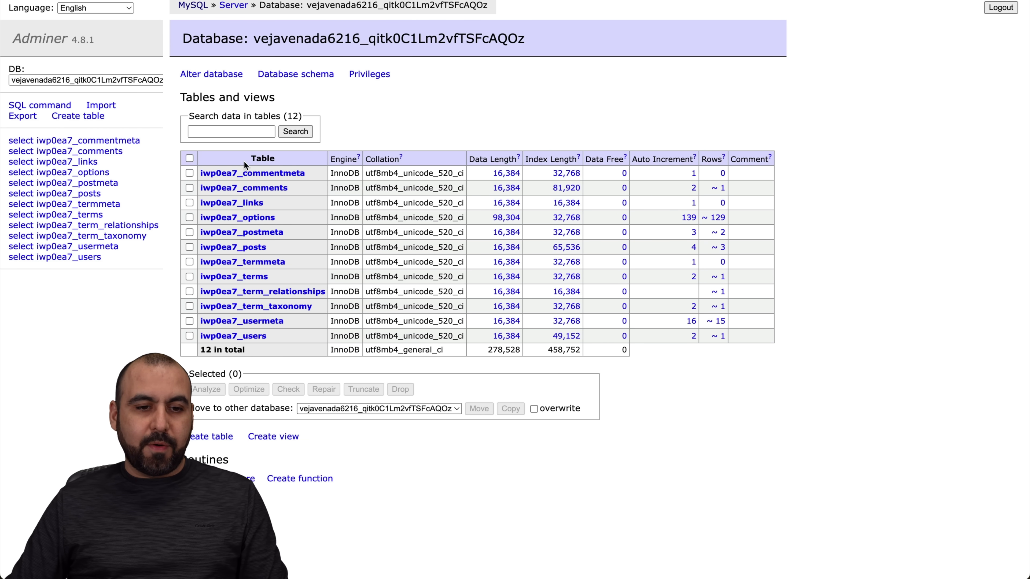
Inspect the iwp0ea7_commentmeta table's structure and Alter table form in Adminer
click(242, 174)
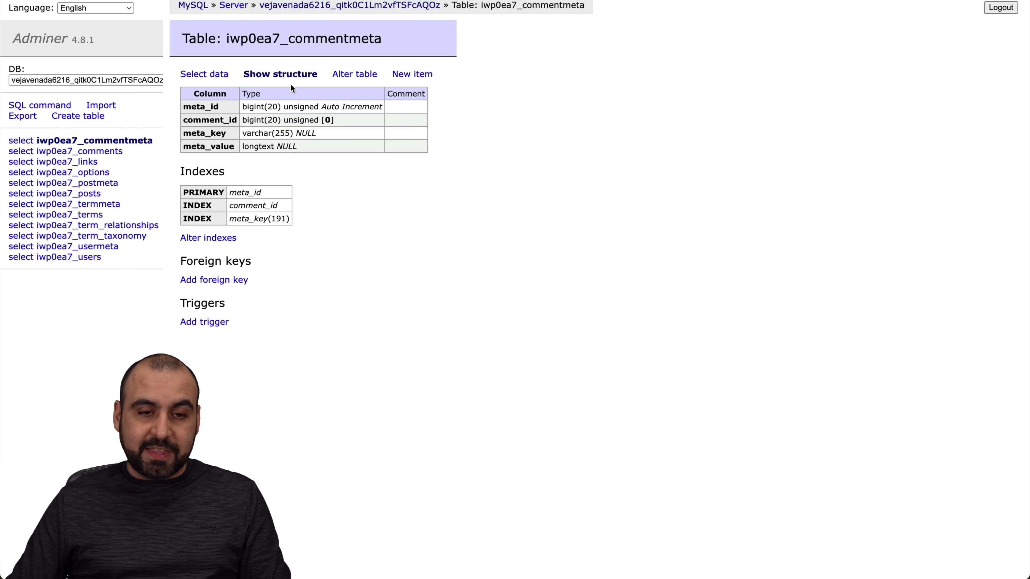
click(359, 76)
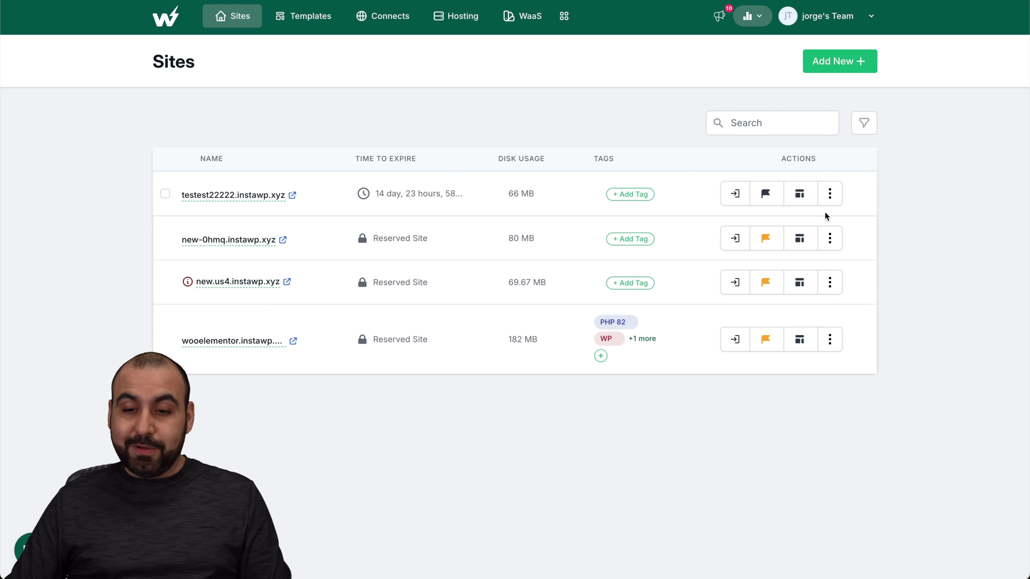
click(830, 195)
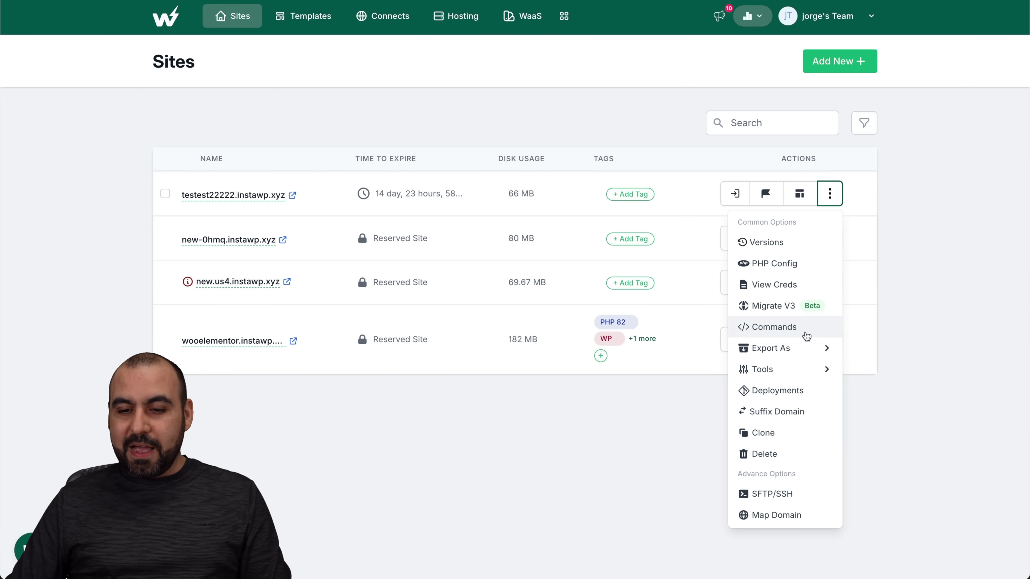
Choose Code Editor from the testest22222 site's Tools menu
mouse_move(803, 370)
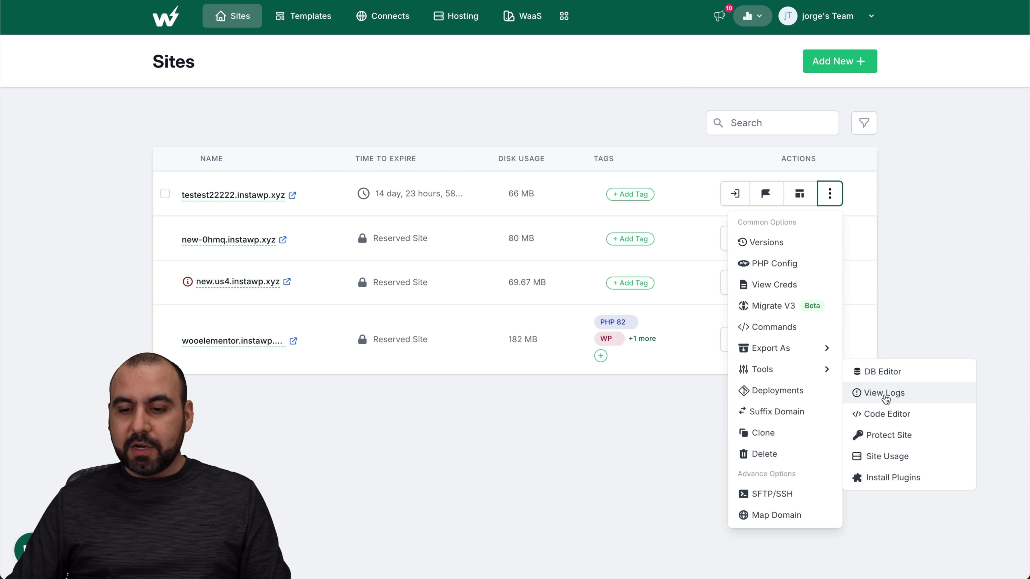
click(886, 413)
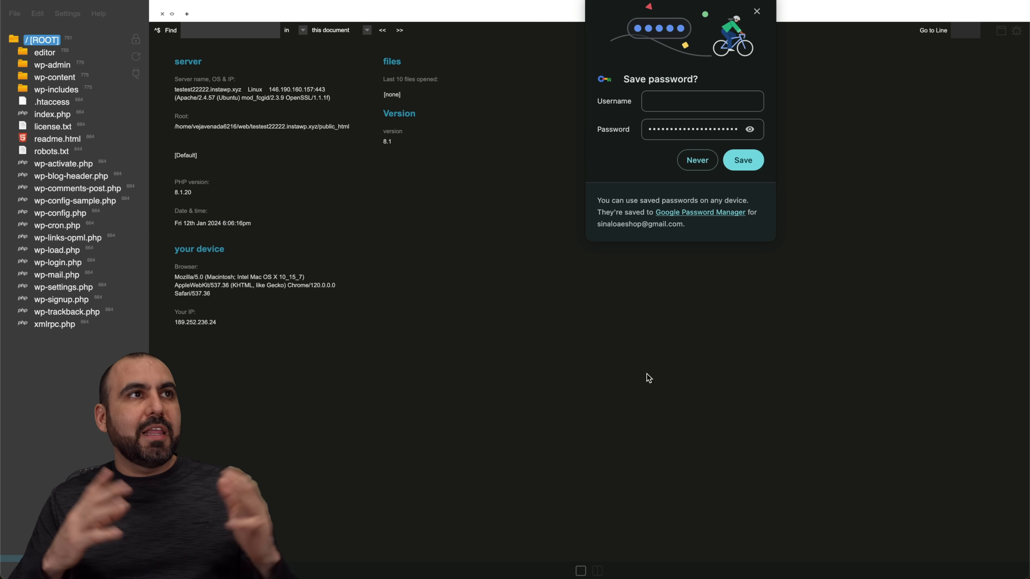
click(700, 165)
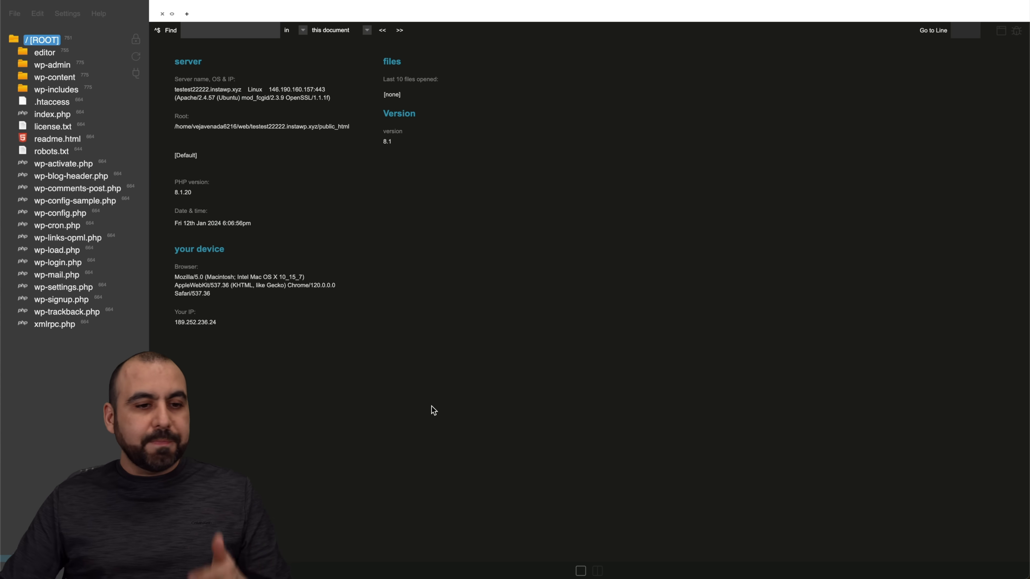
click(69, 177)
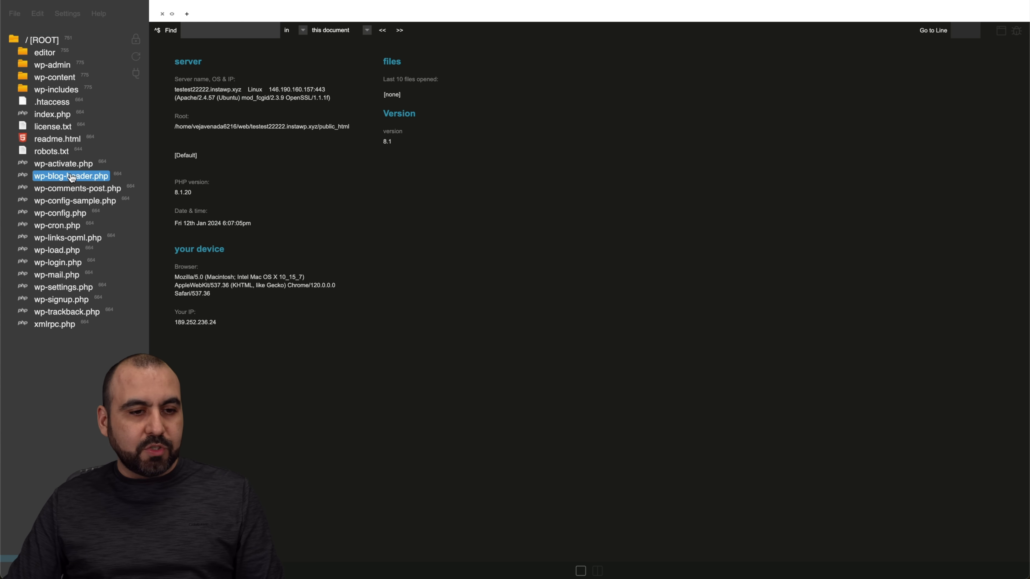
double_click(48, 180)
click(251, 163)
drag(289, 163, 365, 249)
click(382, 271)
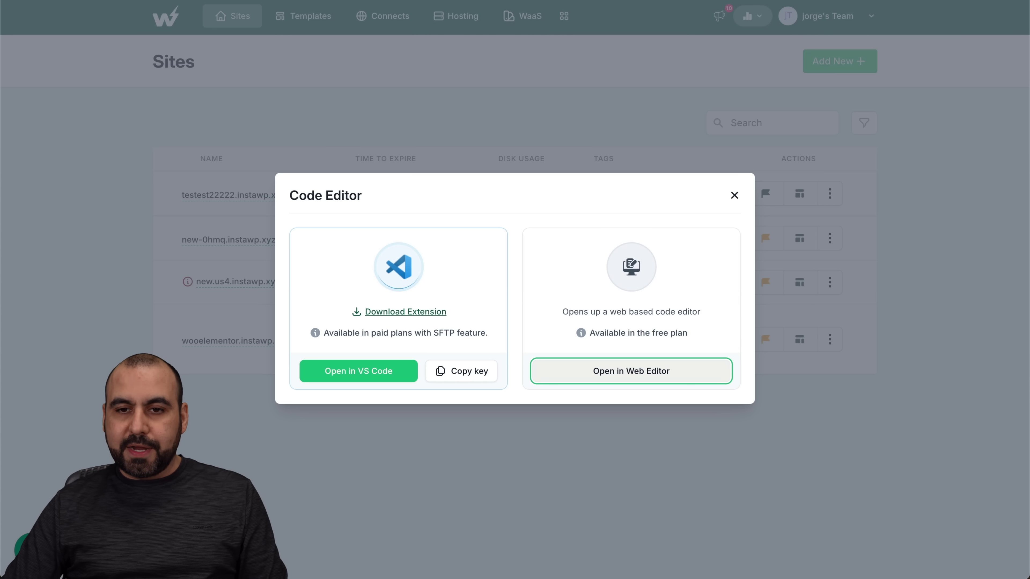
Close the Code Editor options and open testest22222's Git Deployment page from Tools
click(734, 197)
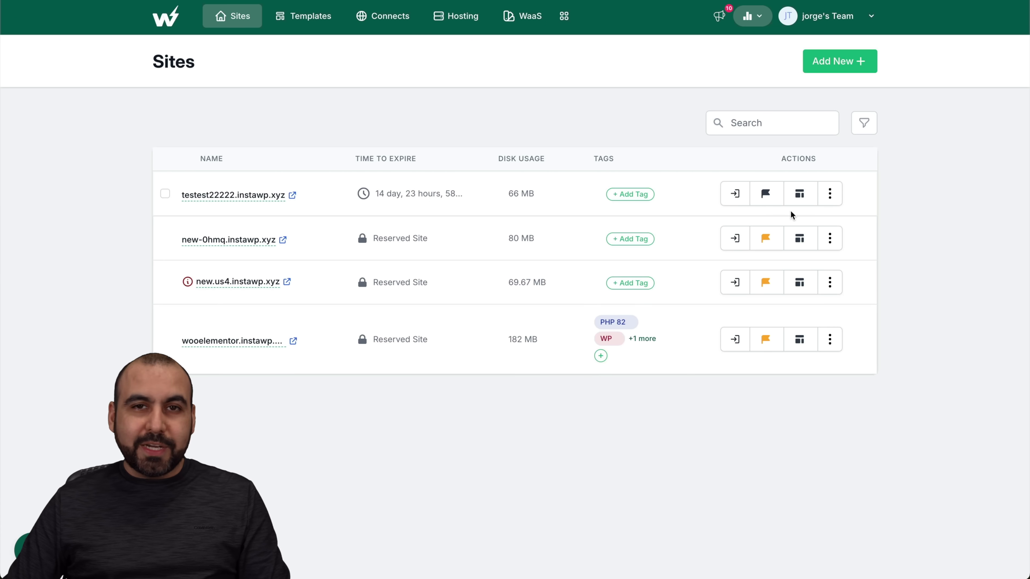
click(830, 194)
mouse_move(804, 369)
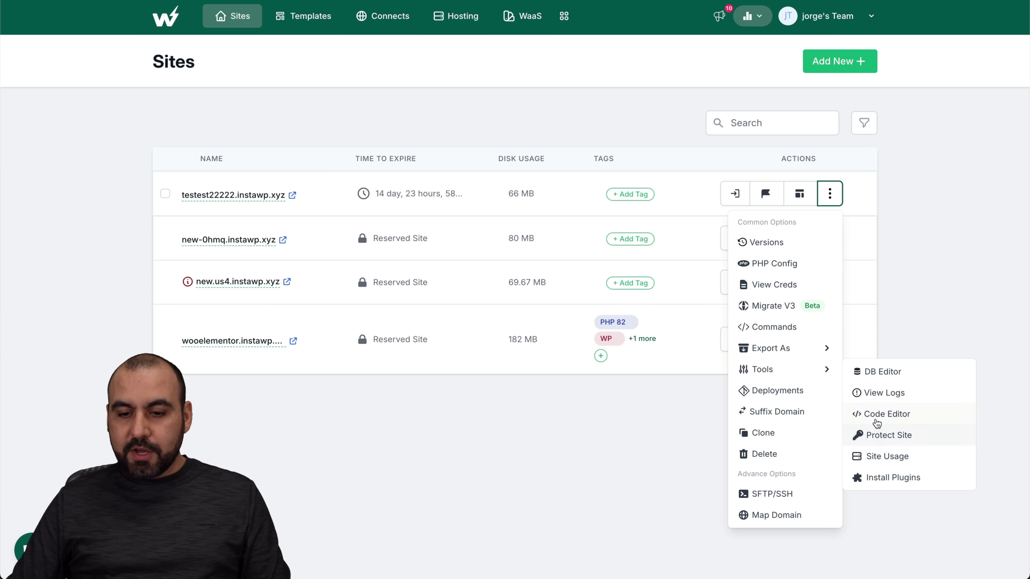
click(787, 391)
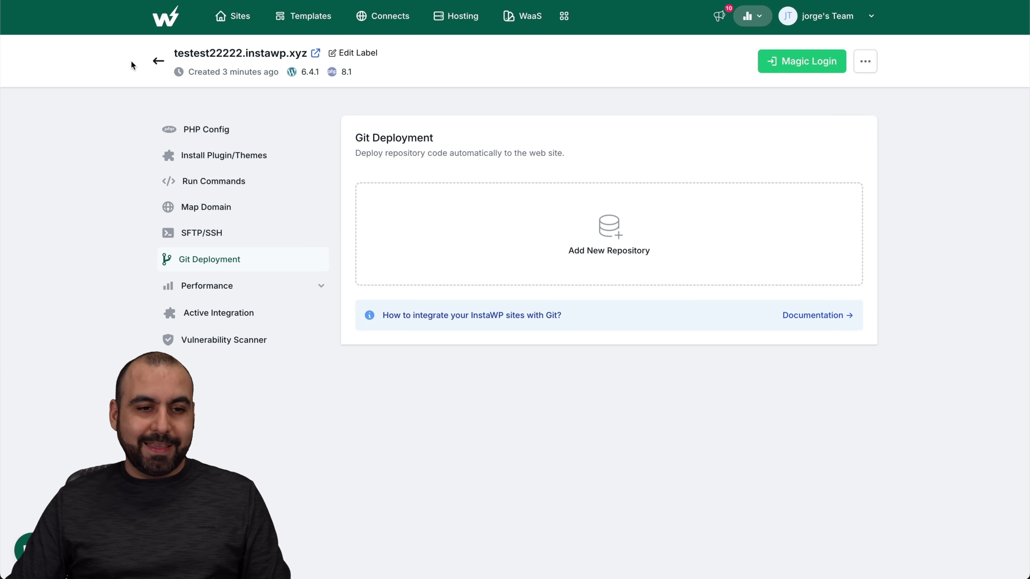
click(157, 63)
click(829, 195)
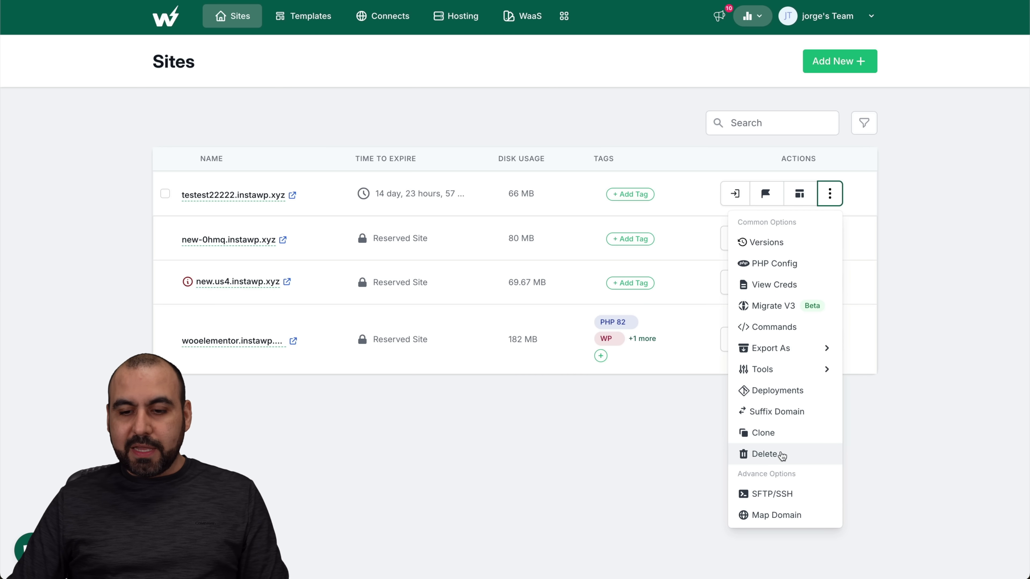
click(781, 495)
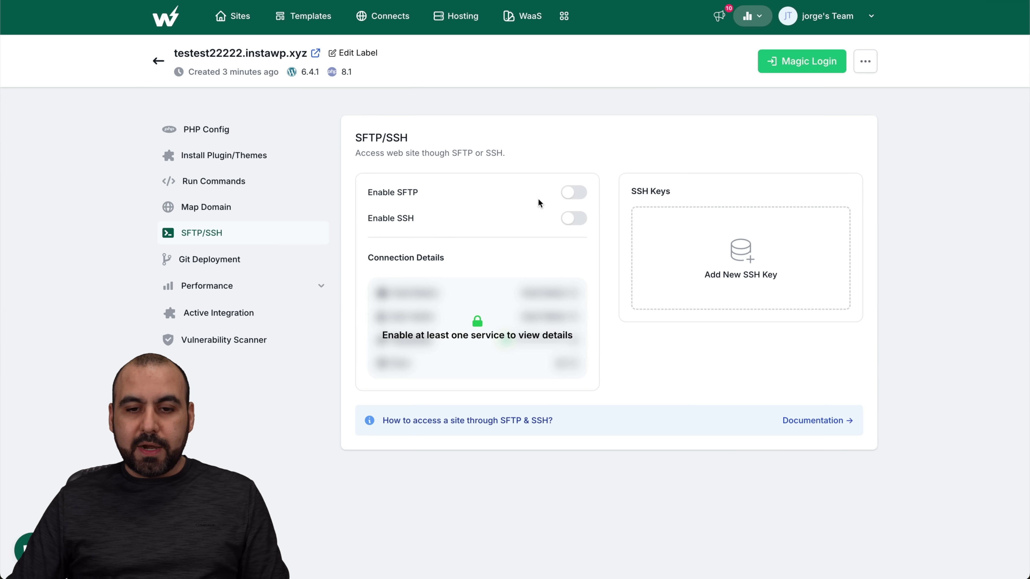
click(580, 193)
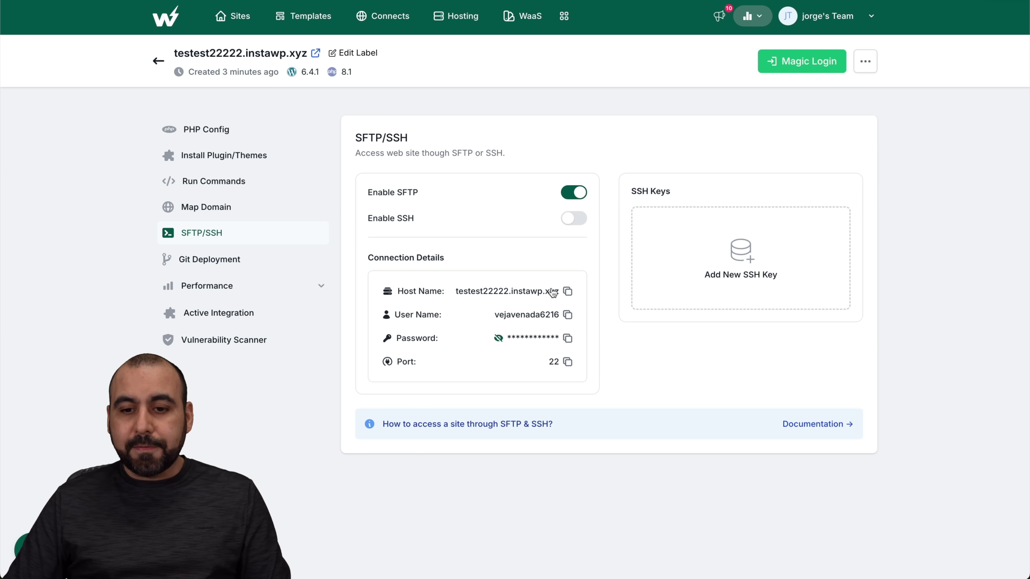
click(576, 219)
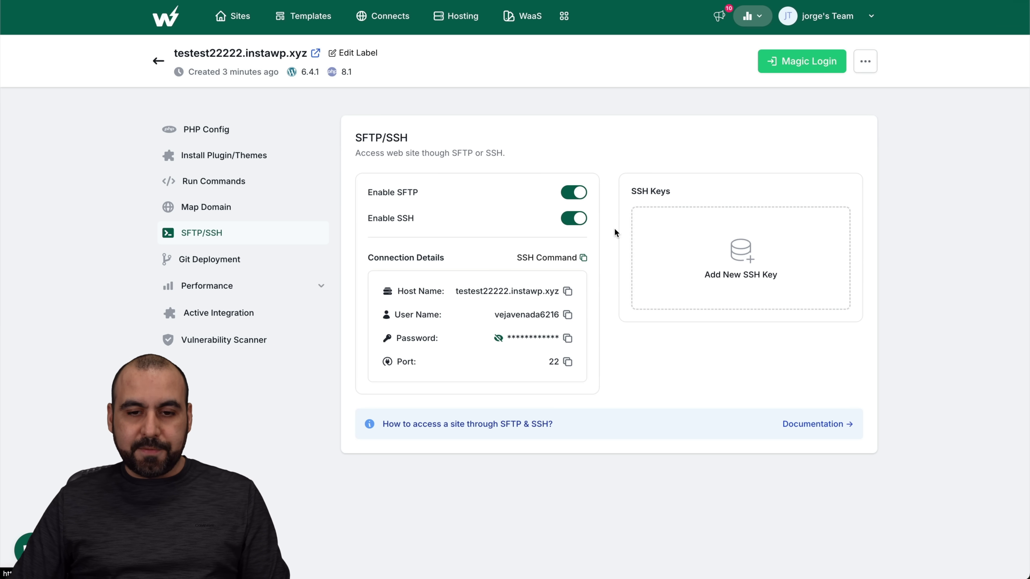
click(573, 218)
click(573, 192)
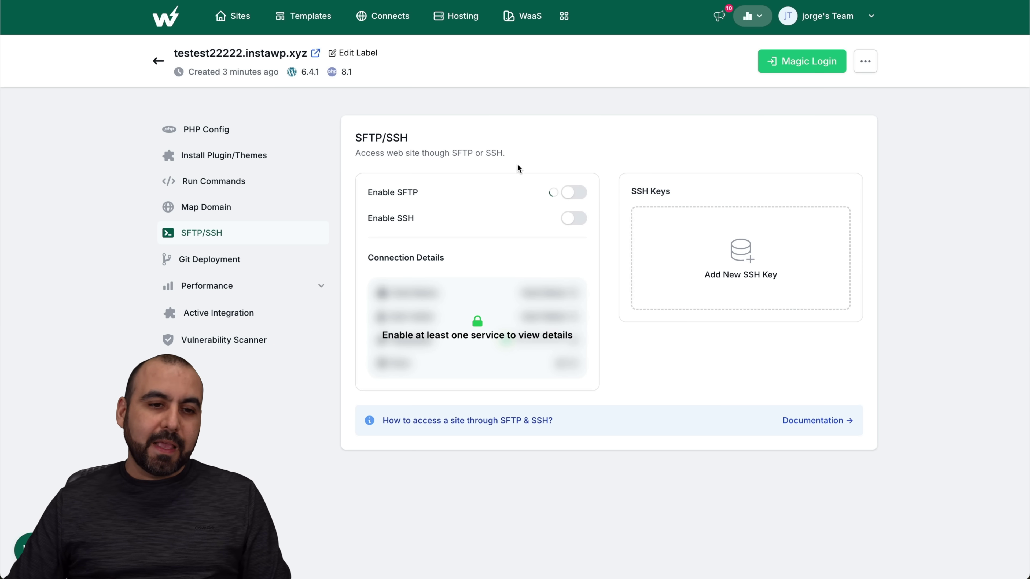
click(159, 61)
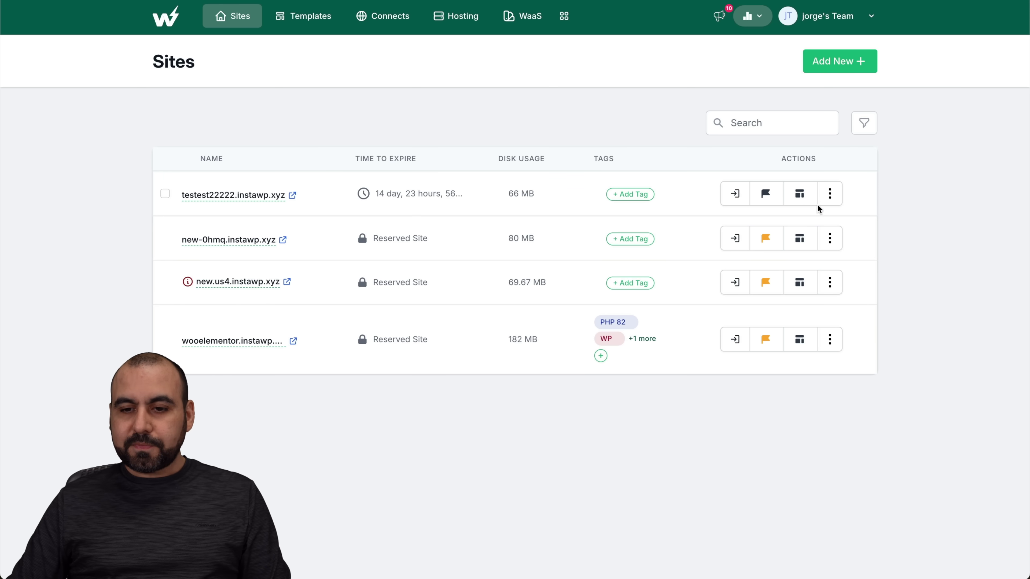
click(829, 194)
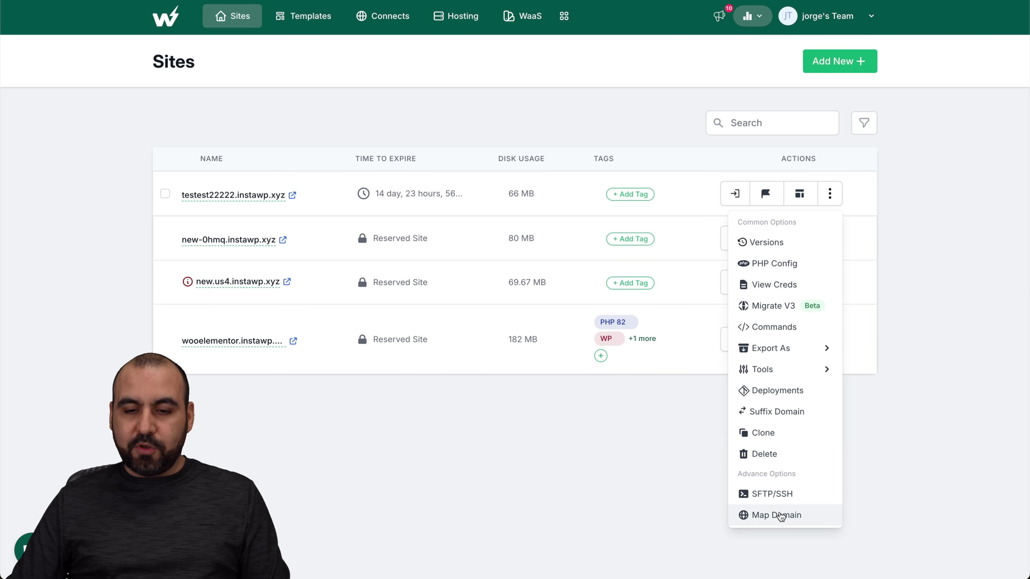
click(779, 515)
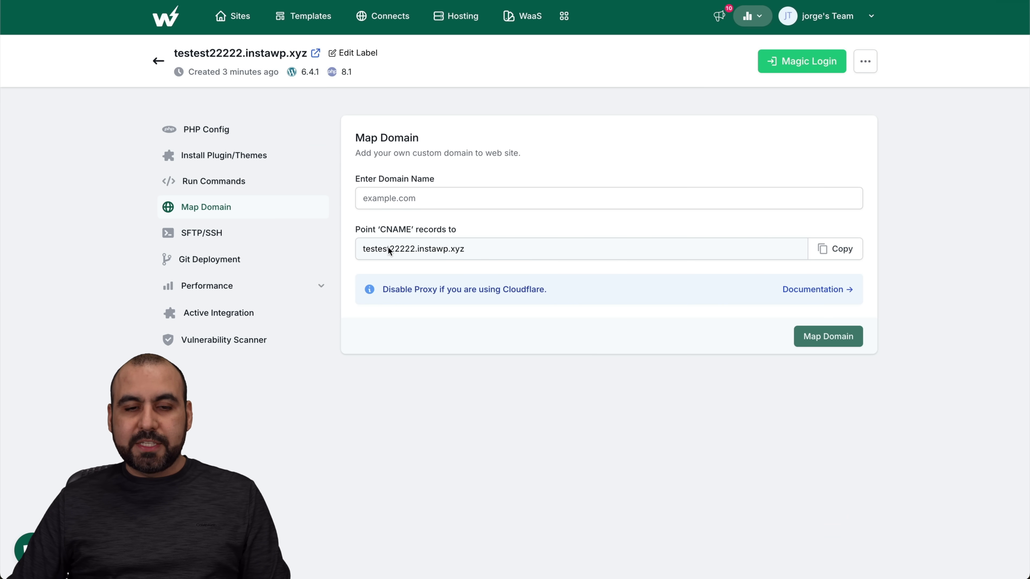
click(158, 60)
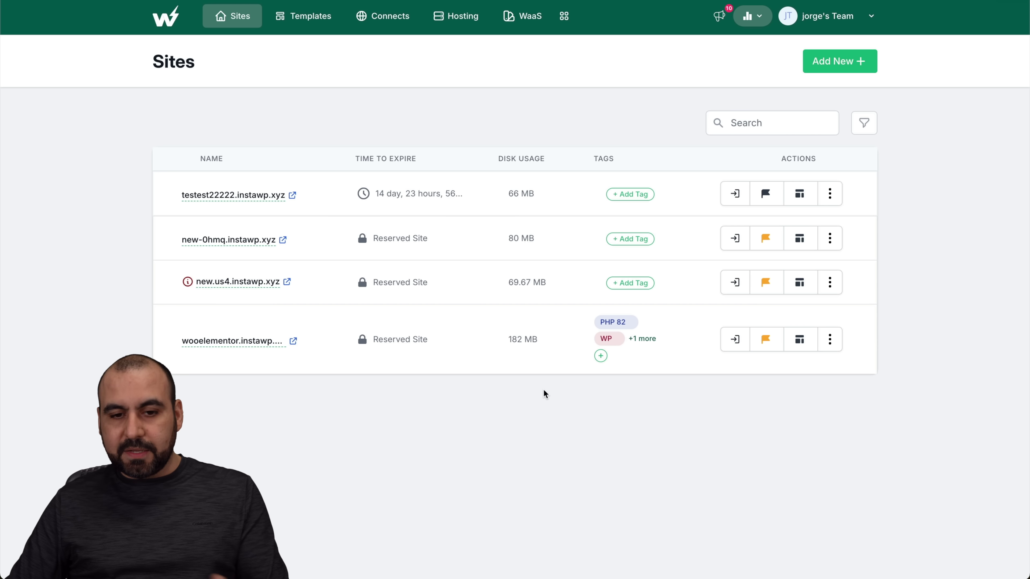
click(292, 195)
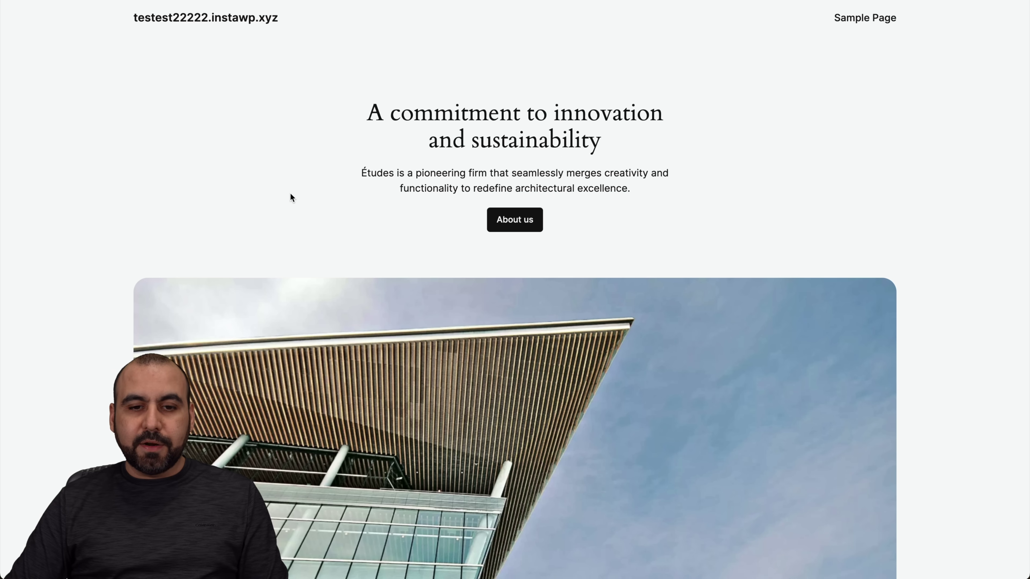
scroll(291, 198, down, 15)
scroll(291, 197, up, 12)
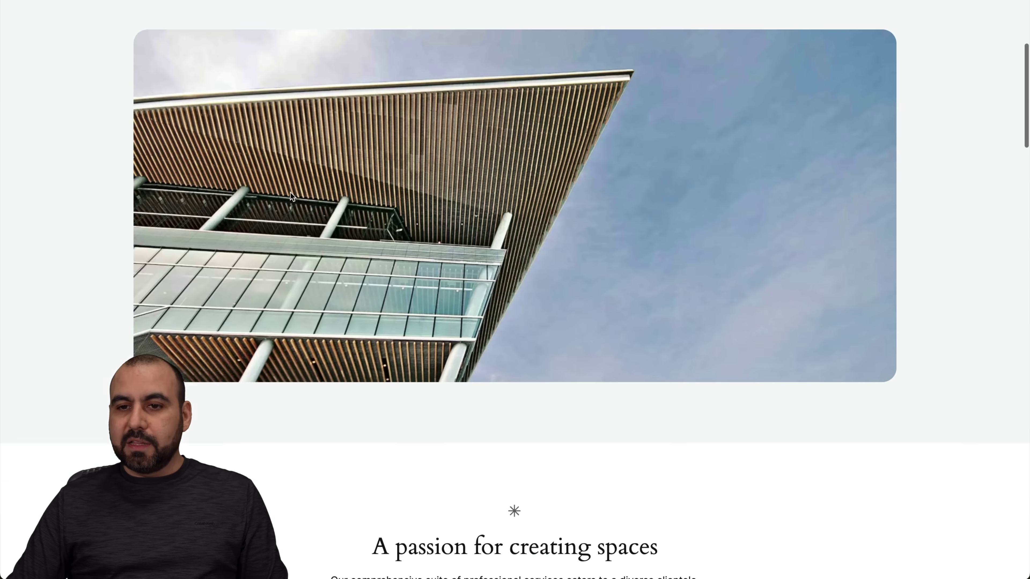
key(super+w)
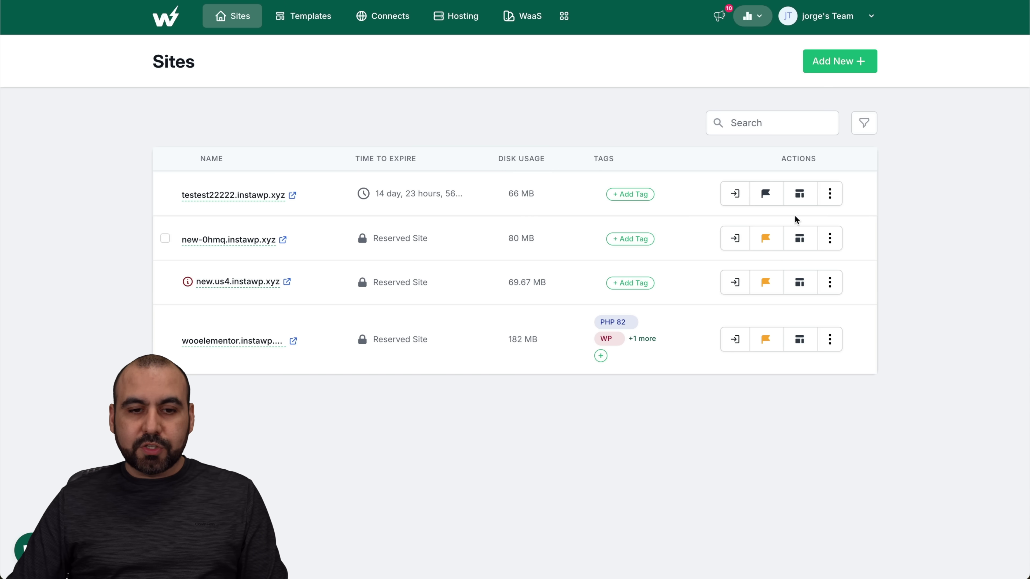
click(738, 196)
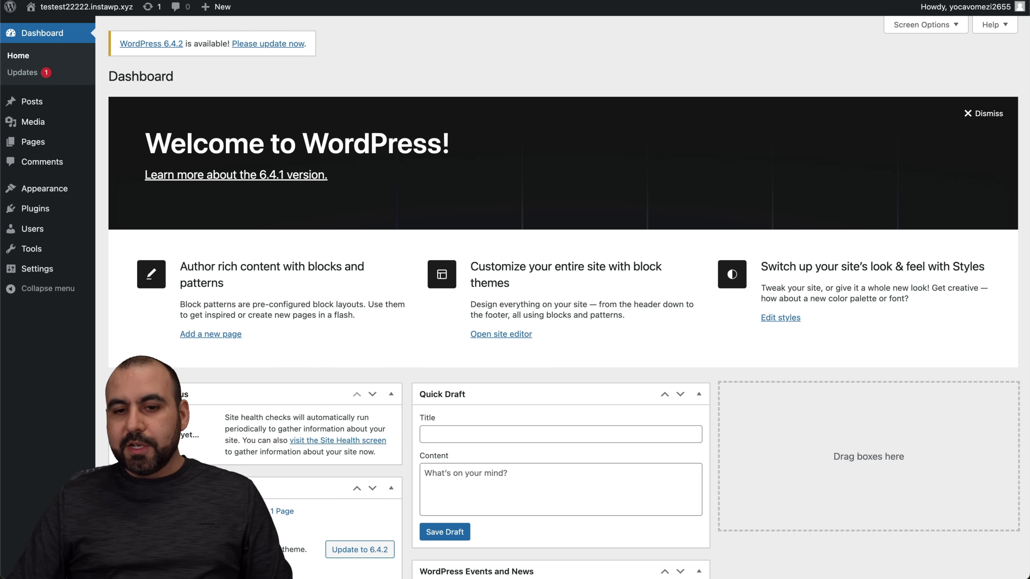
key(ctrl+w)
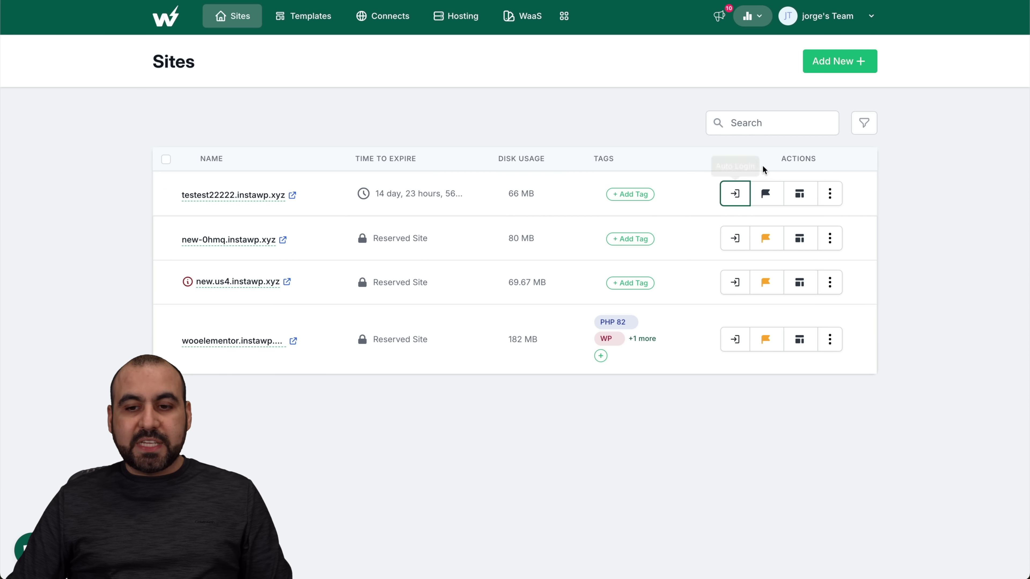
click(837, 194)
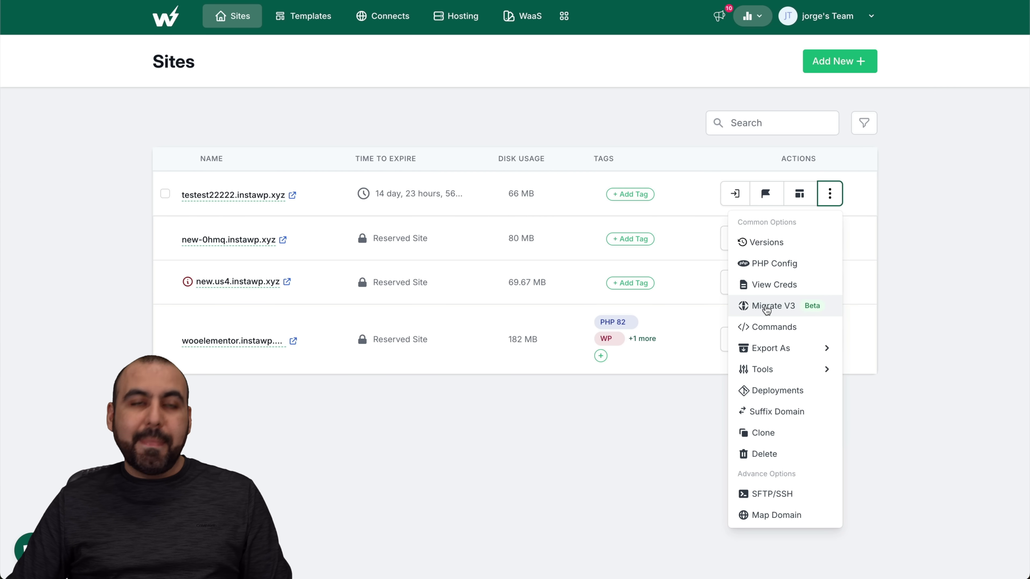
click(586, 437)
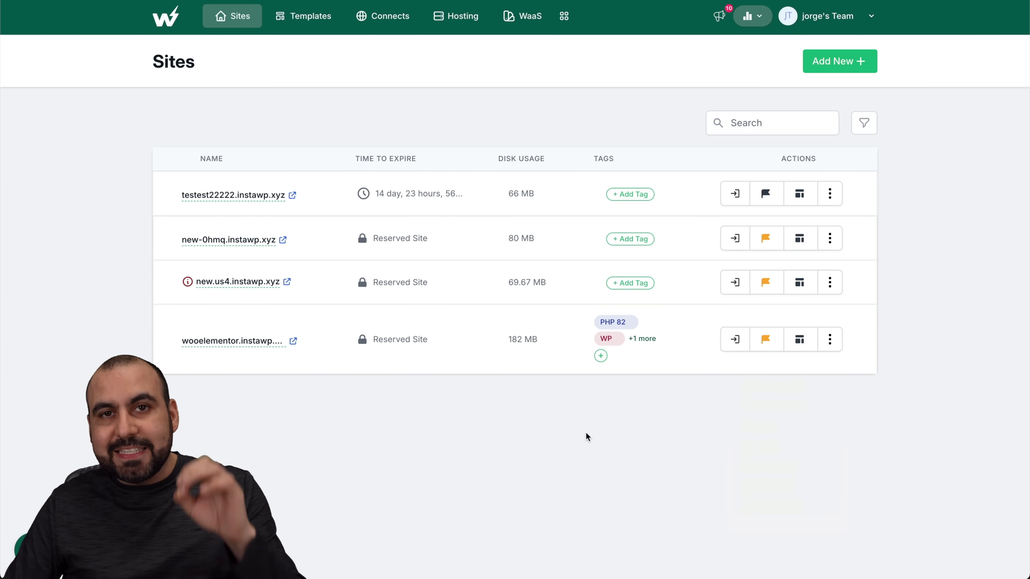